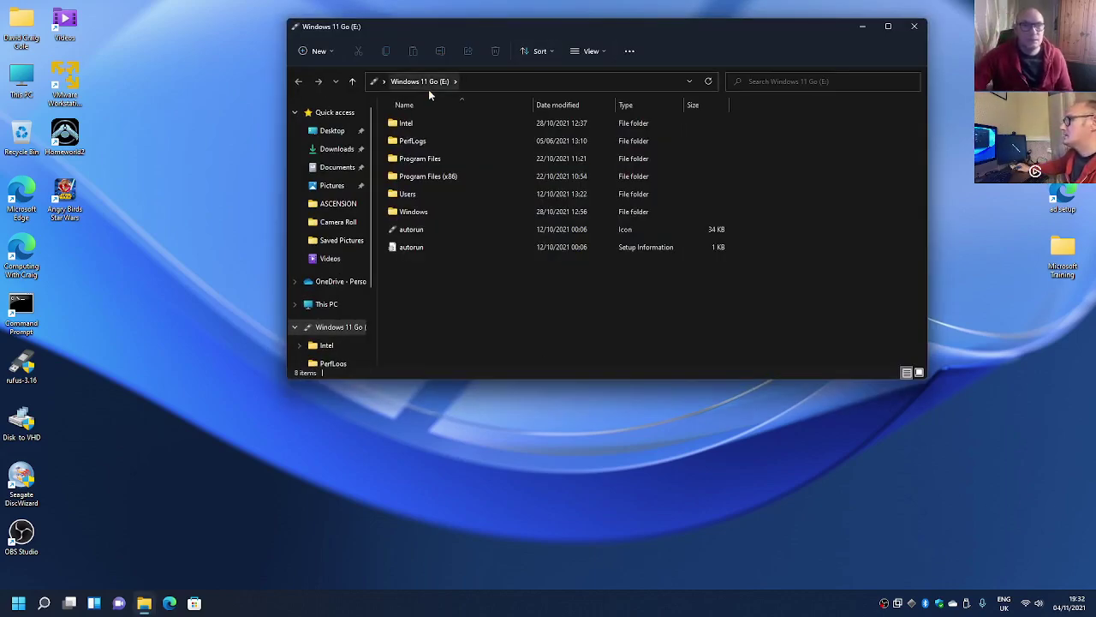
- Close the drive window, review the connected disks in Computer Management's Disk Management, including Disk 2, and close it
{"action": "left_click", "coordinate": [916, 30]}
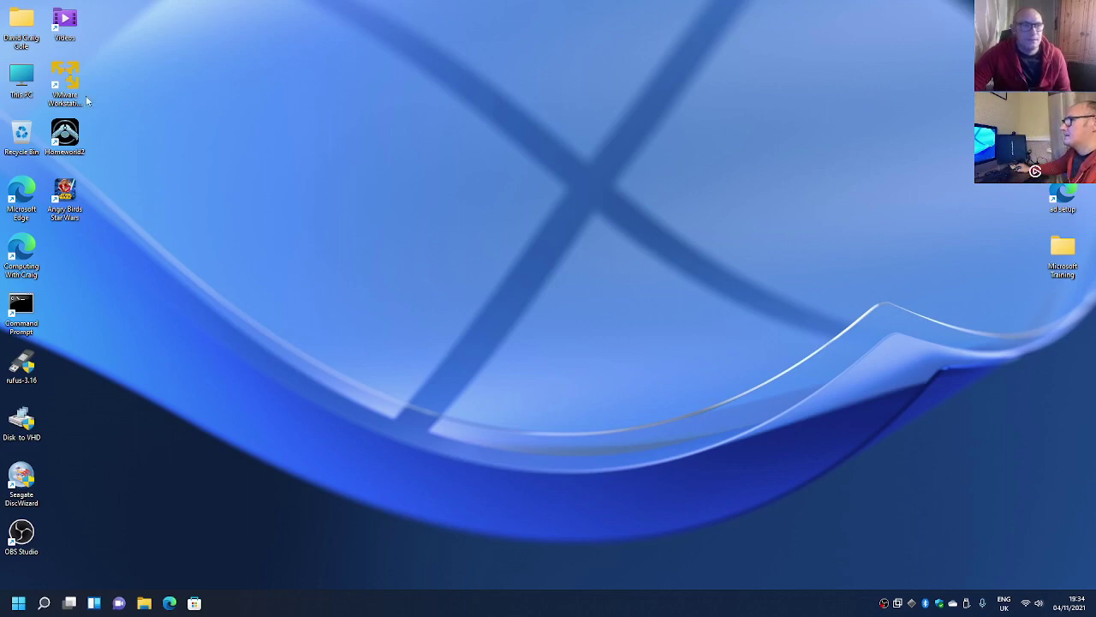
{"action": "right_click", "coordinate": [19, 80]}
{"action": "left_click", "coordinate": [68, 112]}
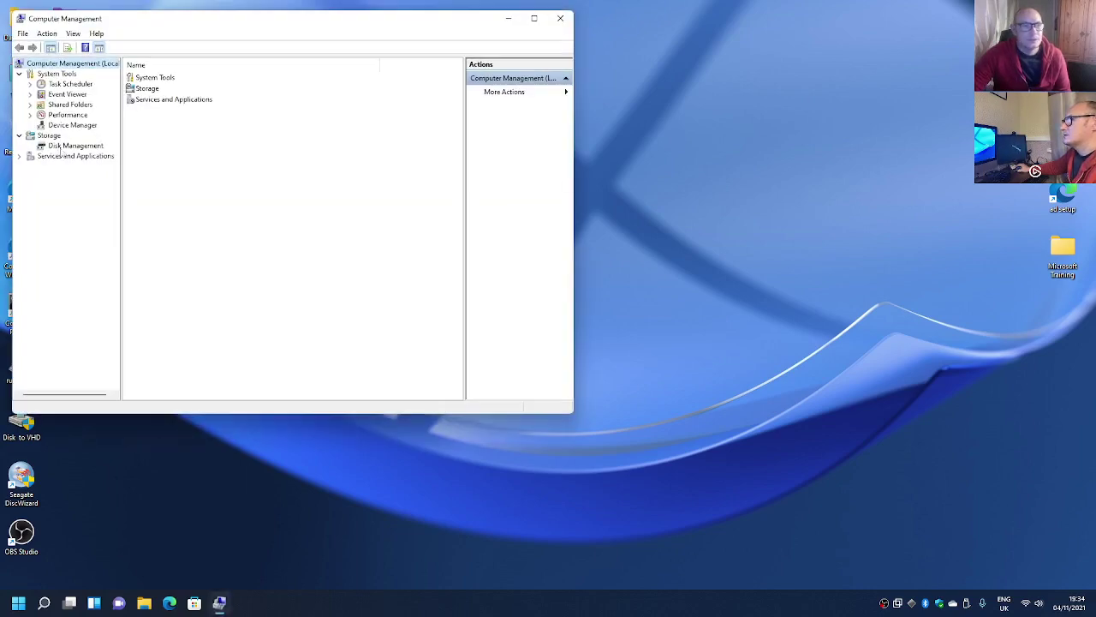
{"action": "left_click", "coordinate": [66, 147]}
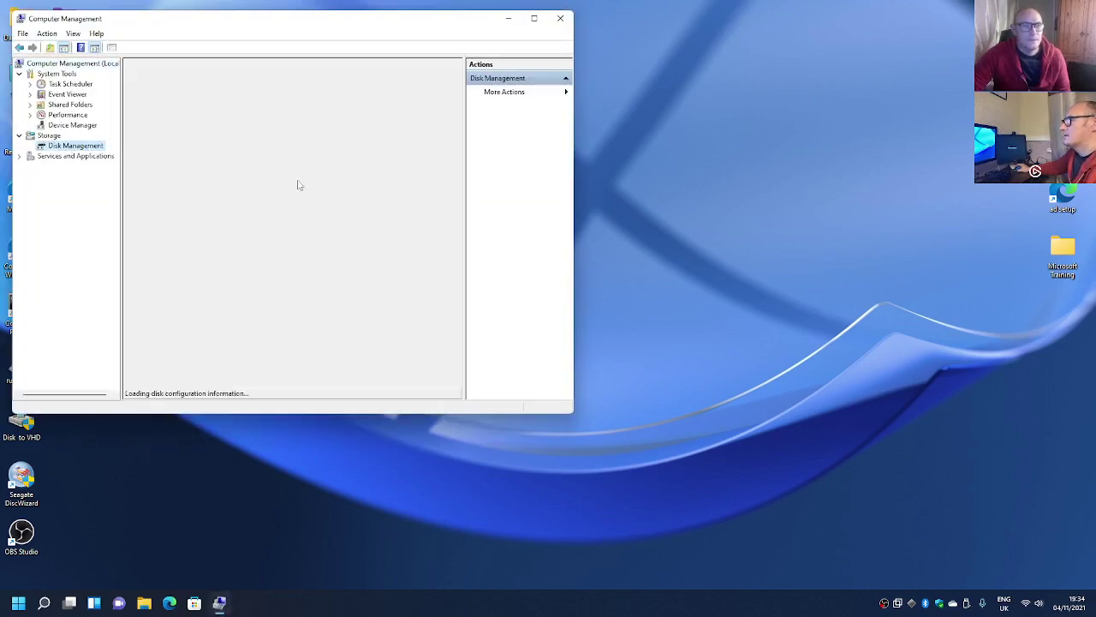
{"action": "scroll", "coordinate": [326, 216], "scroll_direction": "right", "scroll_amount": 1}
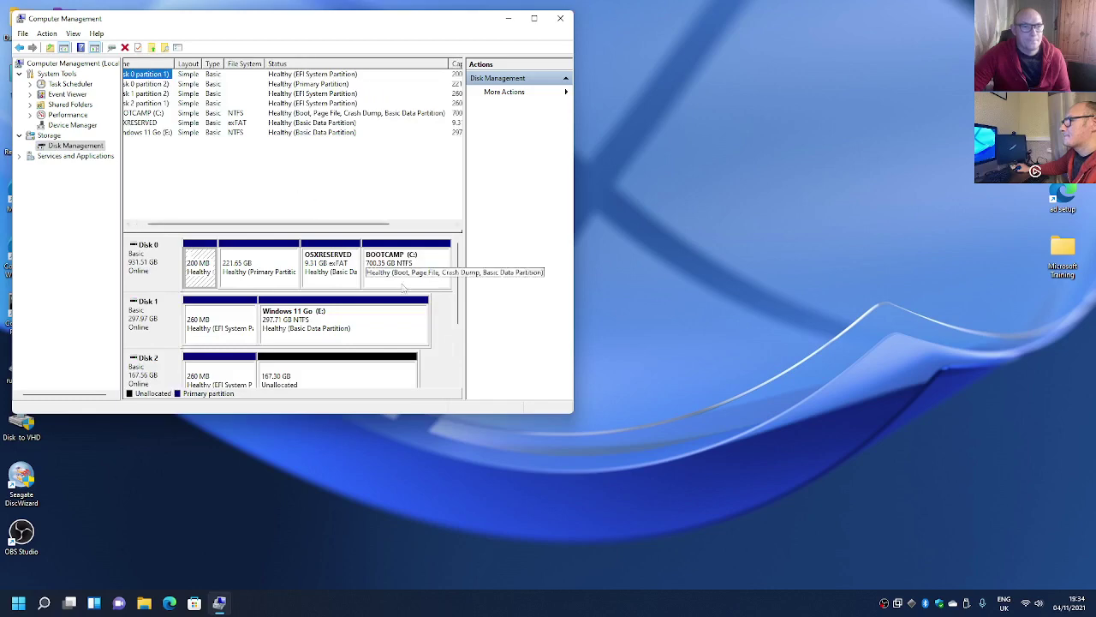
{"action": "left_click", "coordinate": [177, 368]}
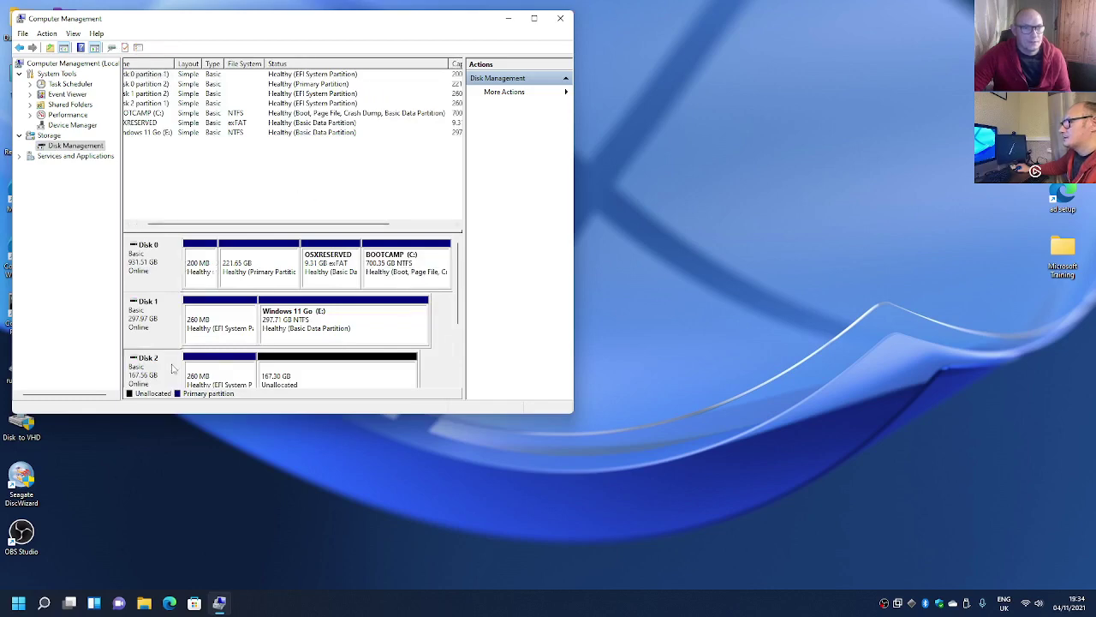
{"action": "left_click", "coordinate": [560, 18]}
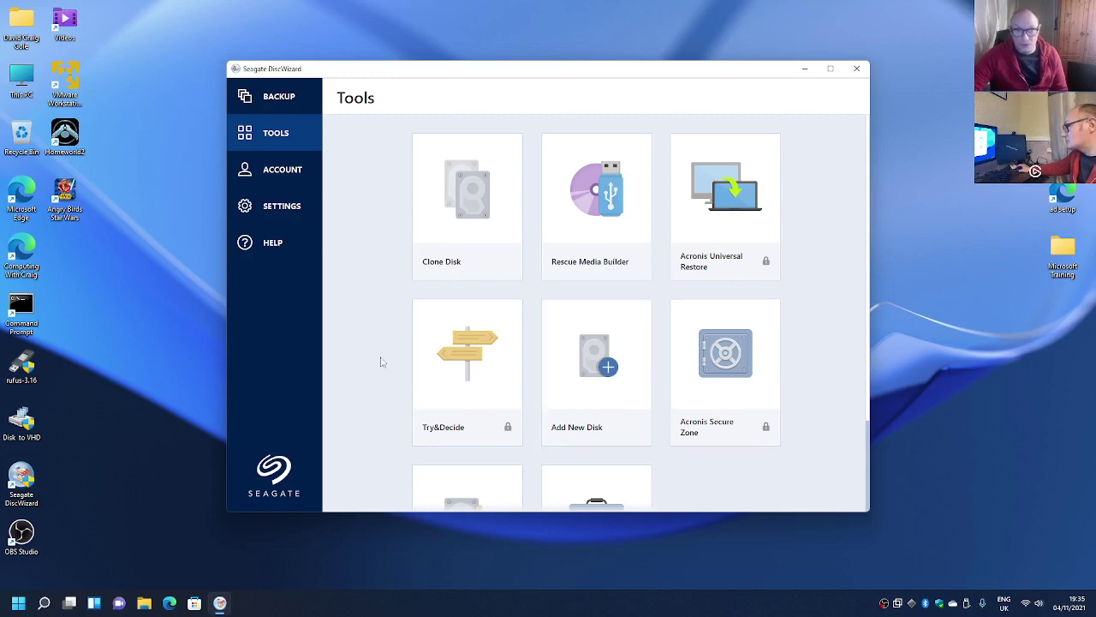
- In Seagate DiscWizard, start Clone Disk in Automatic mode with the 298.1 GB WDC drive, Disk 2, as the source
{"action": "scroll", "coordinate": [819, 380], "scroll_direction": "down", "scroll_amount": 2}
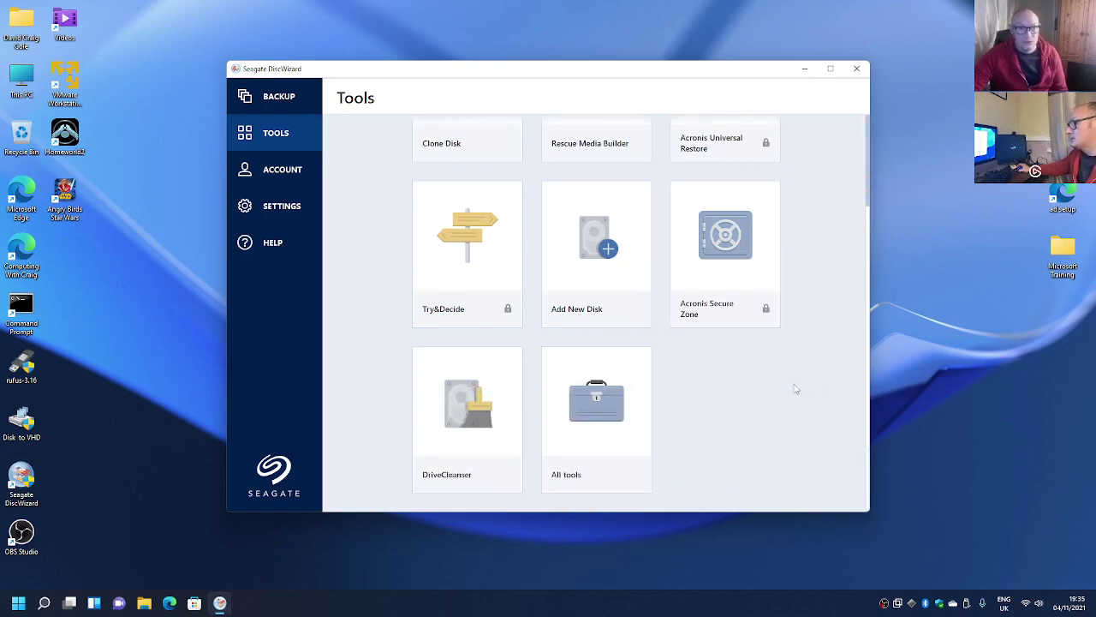
{"action": "scroll", "coordinate": [795, 389], "scroll_direction": "up", "scroll_amount": 2}
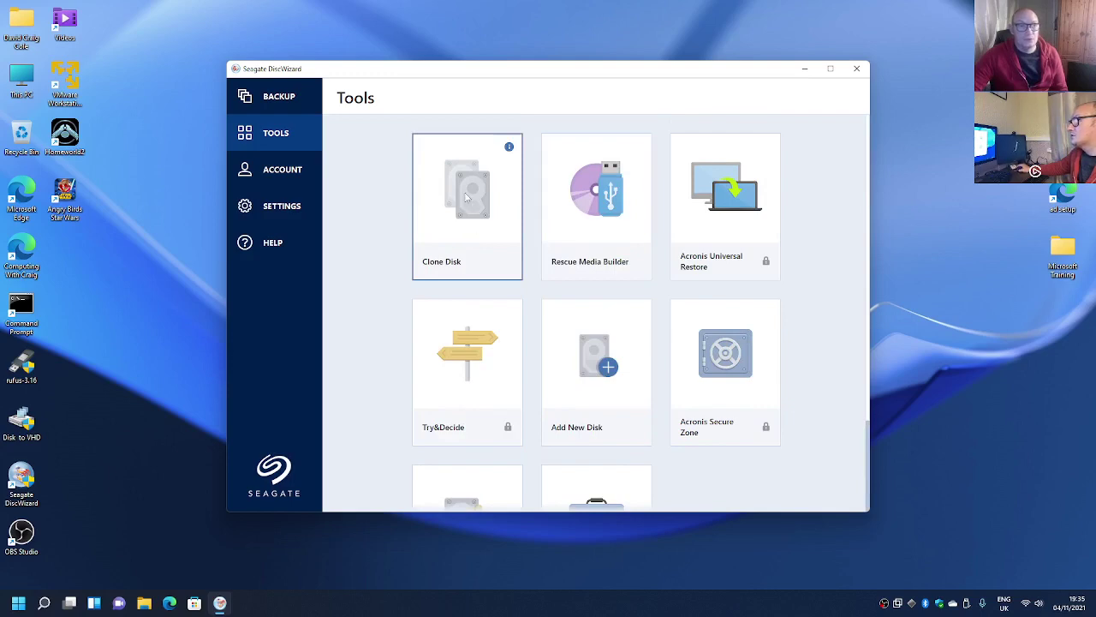
{"action": "left_click", "coordinate": [467, 196]}
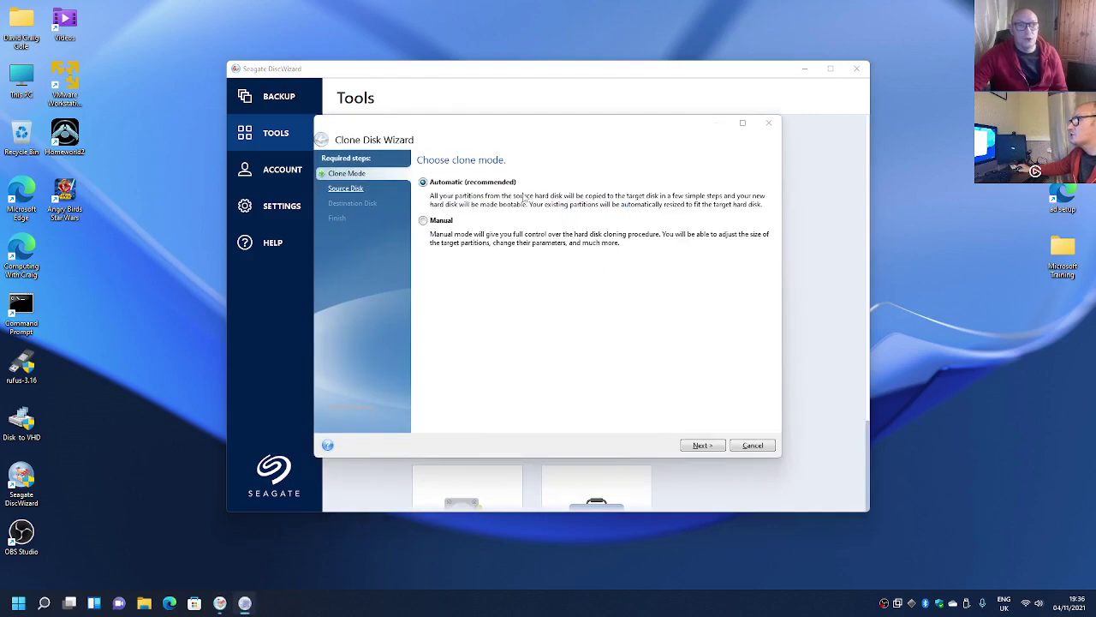
{"action": "left_click", "coordinate": [710, 447]}
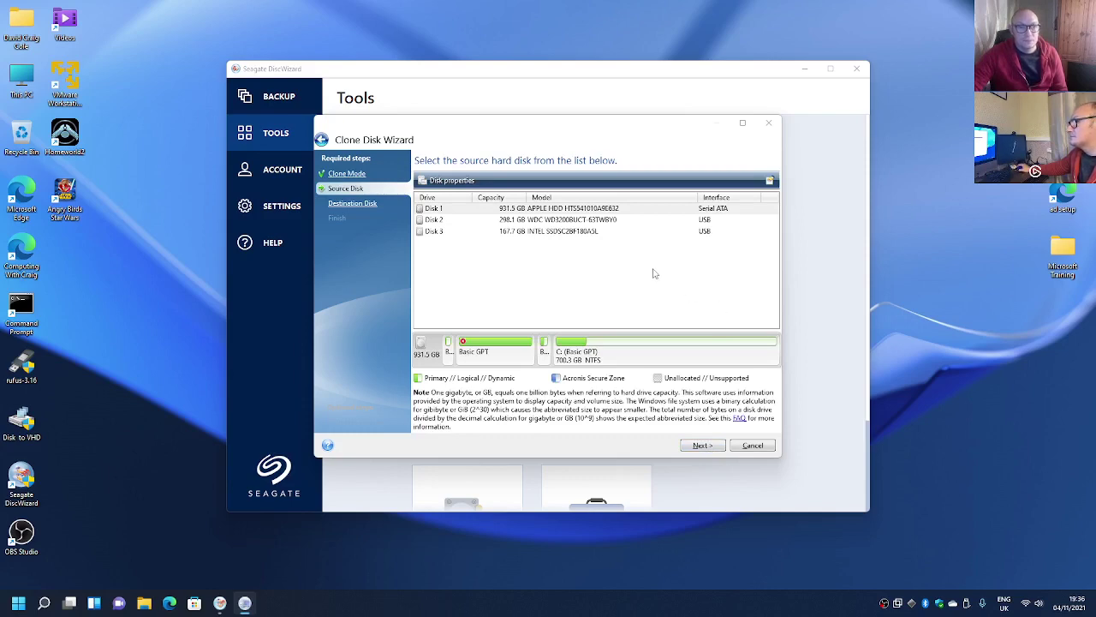
{"action": "left_click", "coordinate": [540, 224]}
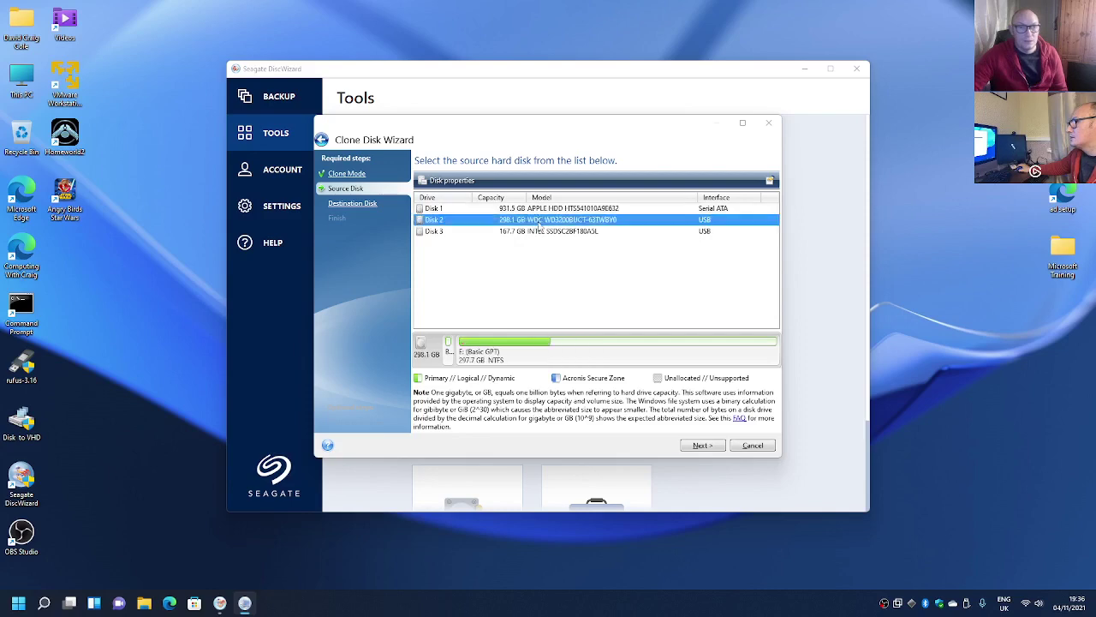
{"action": "left_click", "coordinate": [715, 449]}
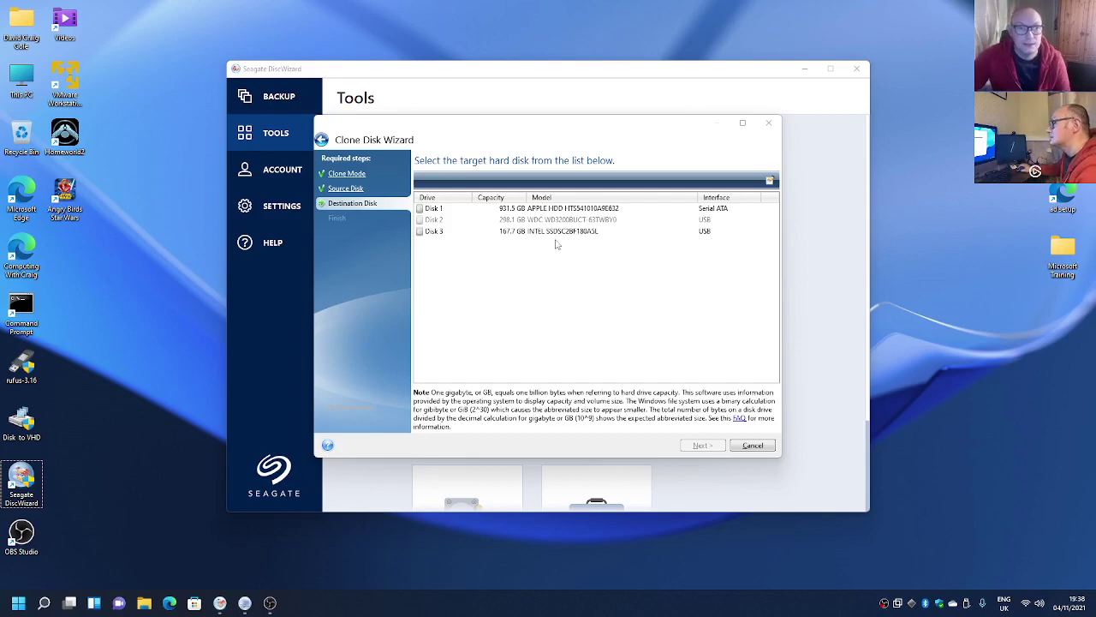
- Choose the 167.7 GB Intel SSD, Disk 3, as the clone target, accept deletion of its partitions and proceed with cloning
{"action": "left_click", "coordinate": [556, 233]}
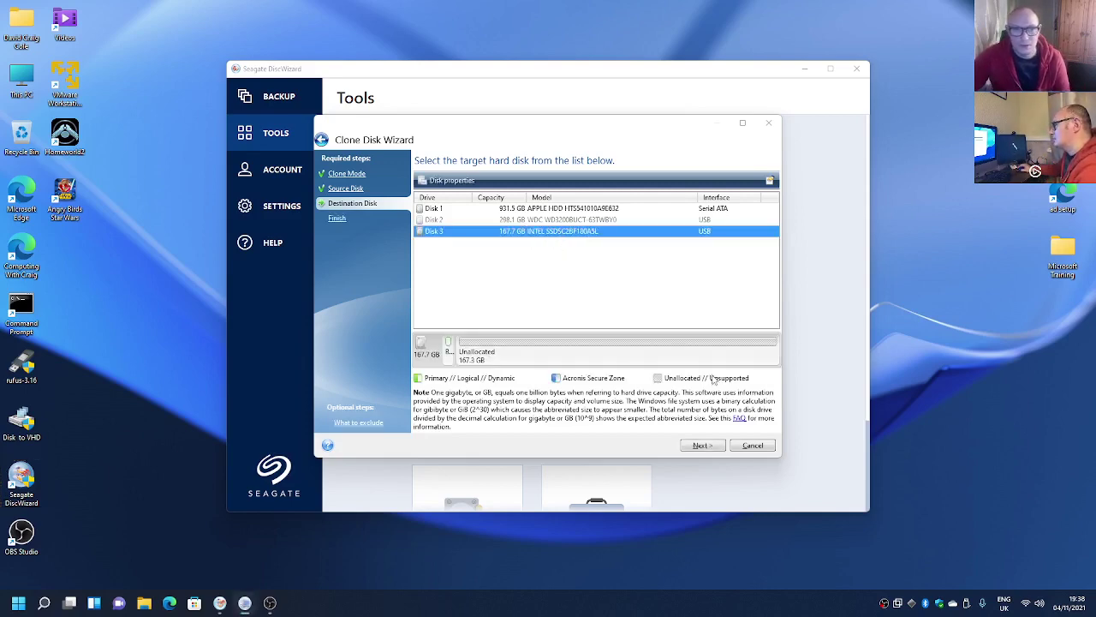
{"action": "left_click", "coordinate": [702, 447]}
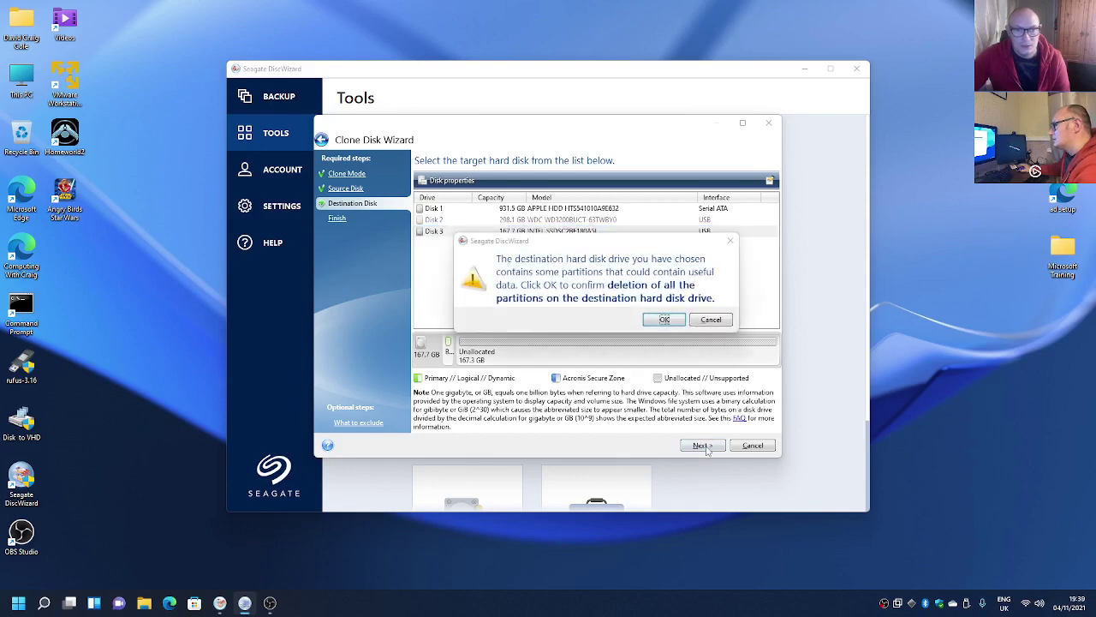
{"action": "left_click", "coordinate": [665, 320]}
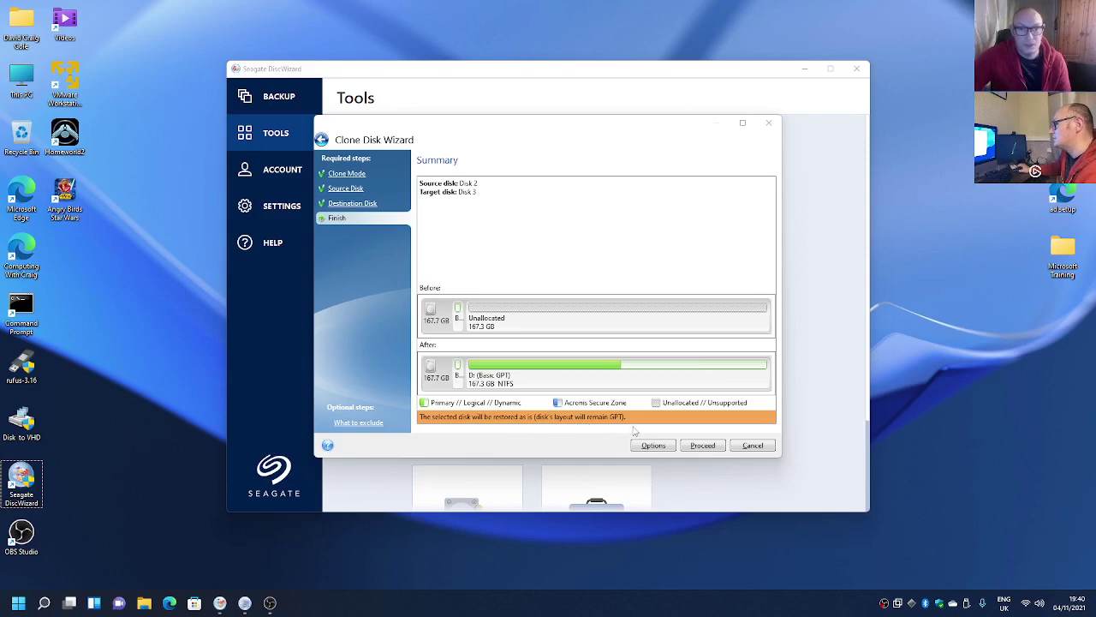
{"action": "left_click", "coordinate": [704, 445]}
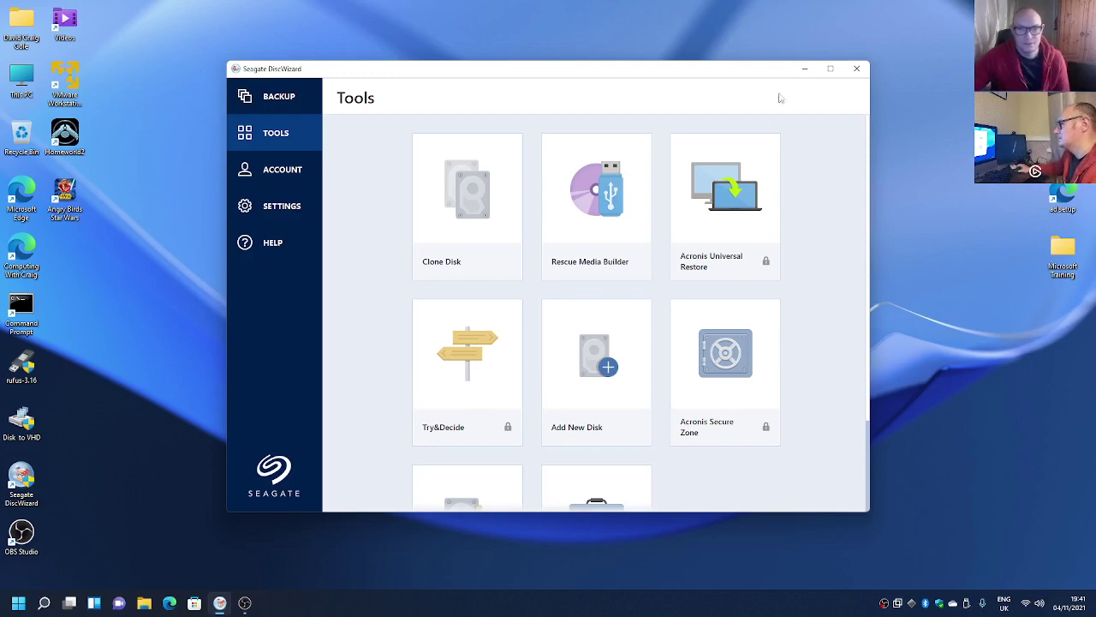
- Reposition the DiscWizard window, then minimize and restore it to view the disk cloning progress
{"action": "left_click_drag", "start_coordinate": [734, 76], "coordinate": [751, 48]}
{"action": "left_click", "coordinate": [821, 43]}
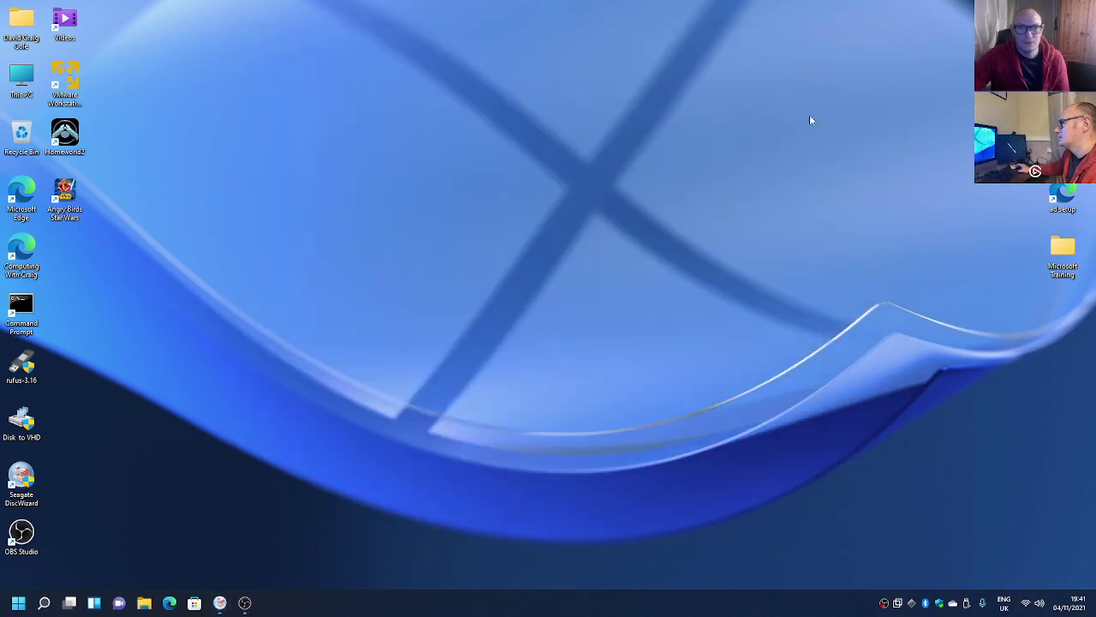
{"action": "left_click", "coordinate": [219, 603]}
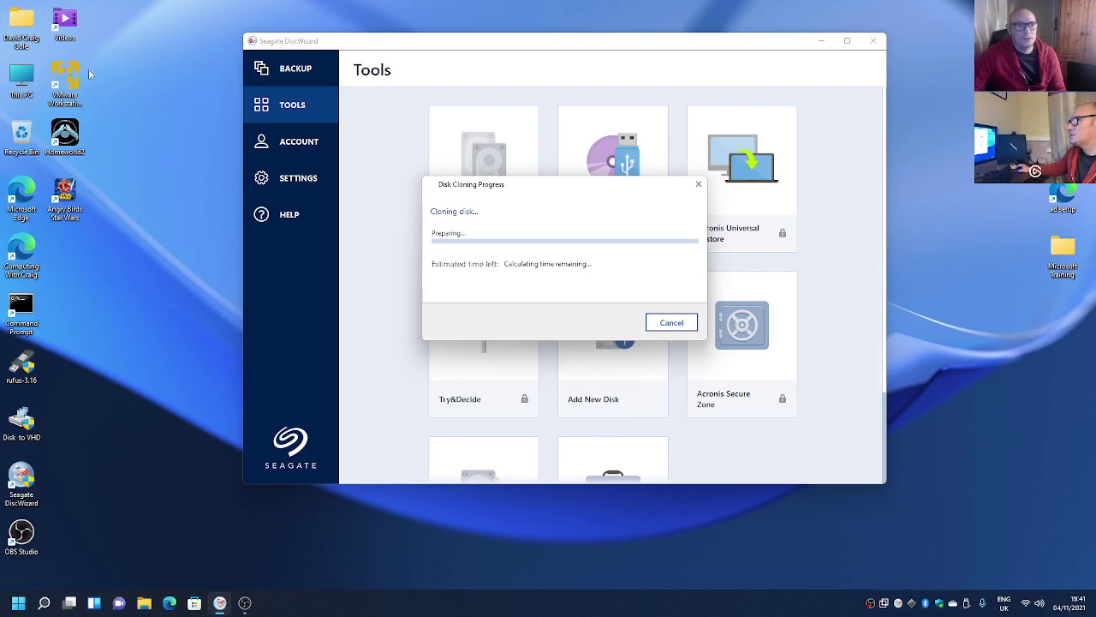
- Look through the Music folder in the user's profile folder with a wider Name column, inspect the Nine Lives track, and close File Explorer
{"action": "left_click", "coordinate": [29, 26]}
{"action": "double_click", "coordinate": [28, 25]}
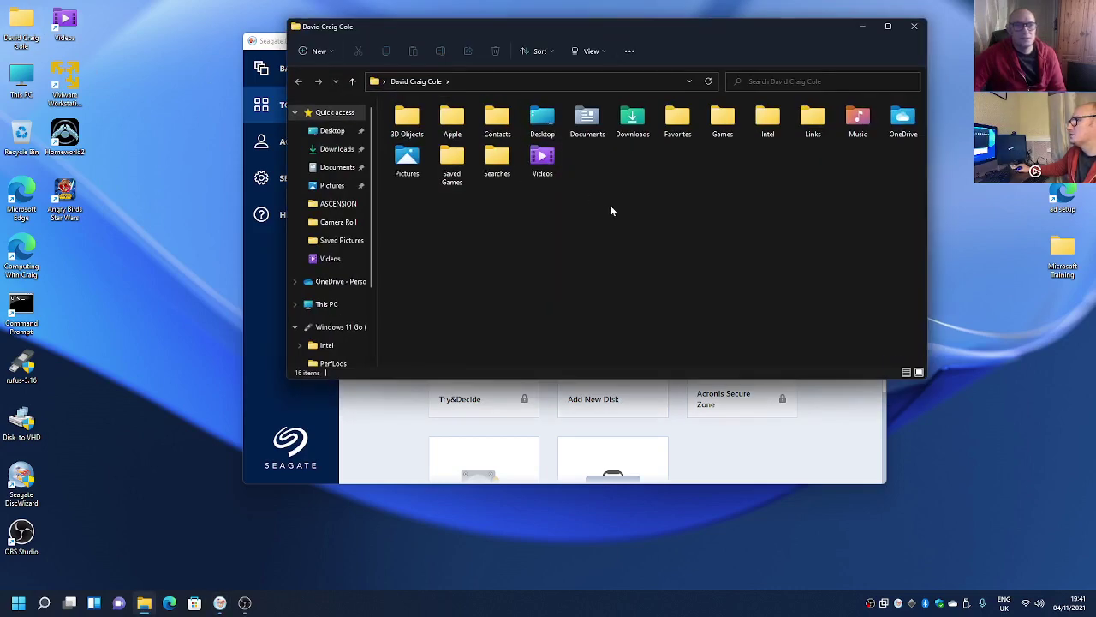
{"action": "double_click", "coordinate": [857, 120]}
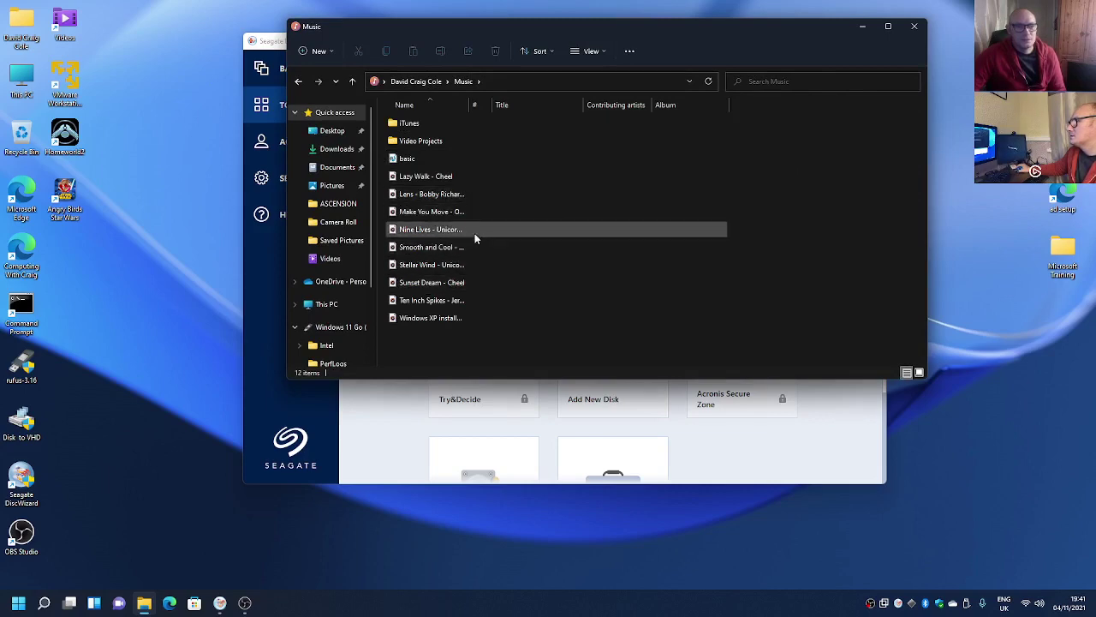
{"action": "left_click_drag", "start_coordinate": [472, 105], "coordinate": [558, 104]}
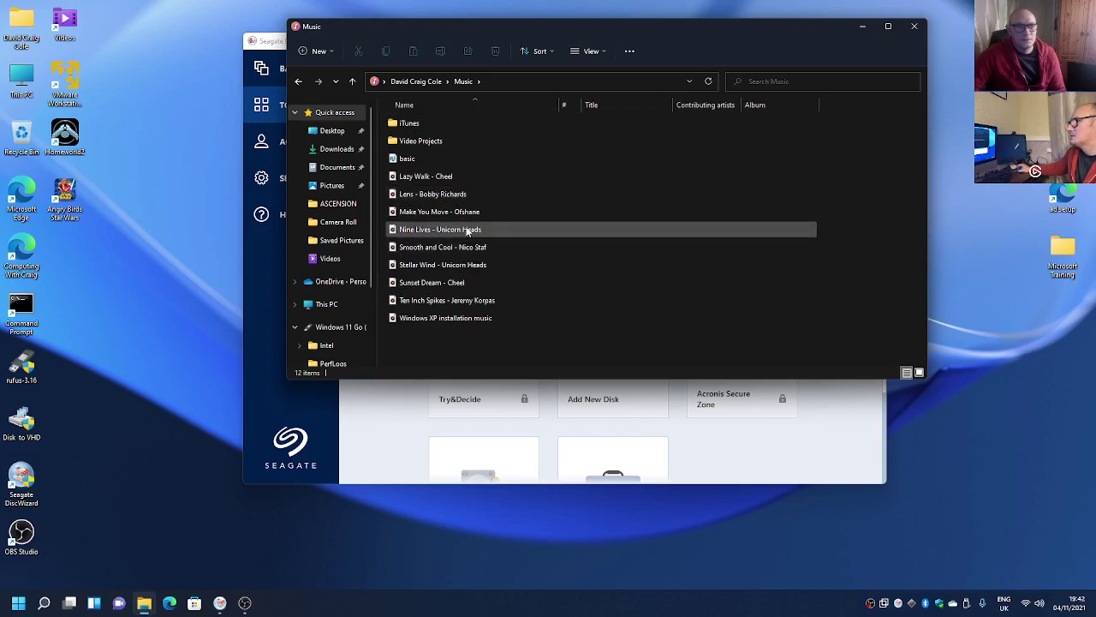
{"action": "mouse_move", "coordinate": [467, 231]}
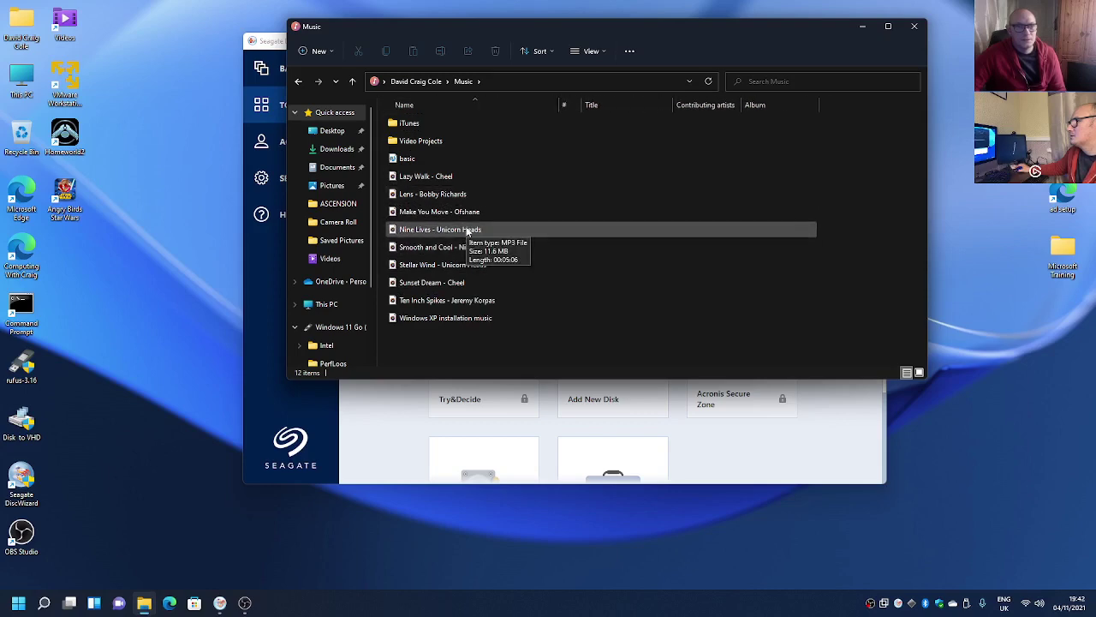
{"action": "right_click", "coordinate": [467, 232]}
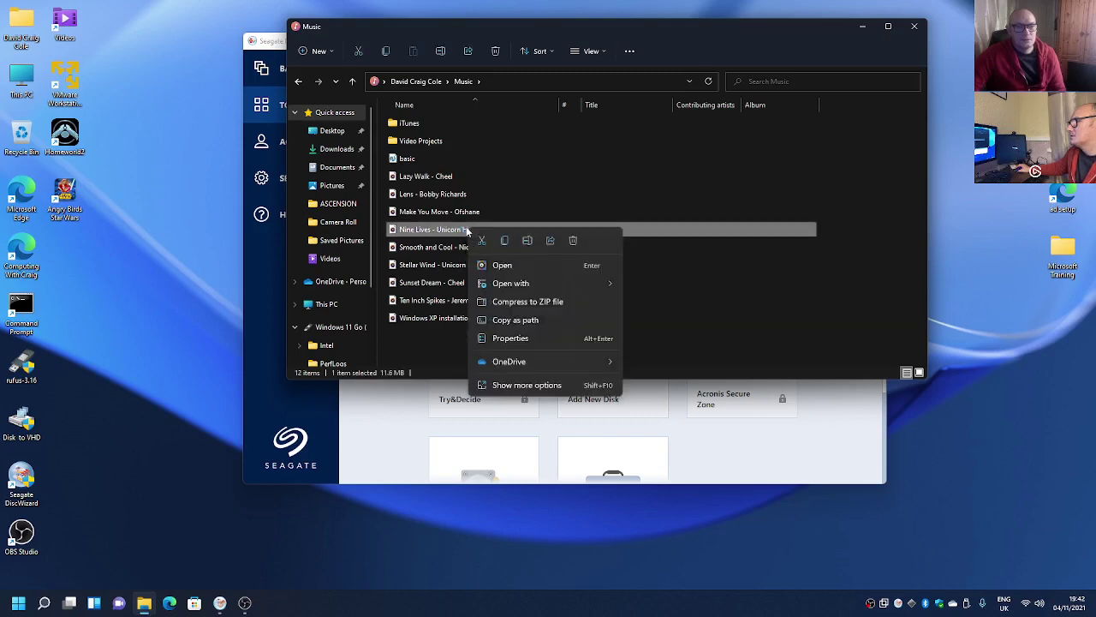
{"action": "left_click", "coordinate": [757, 361]}
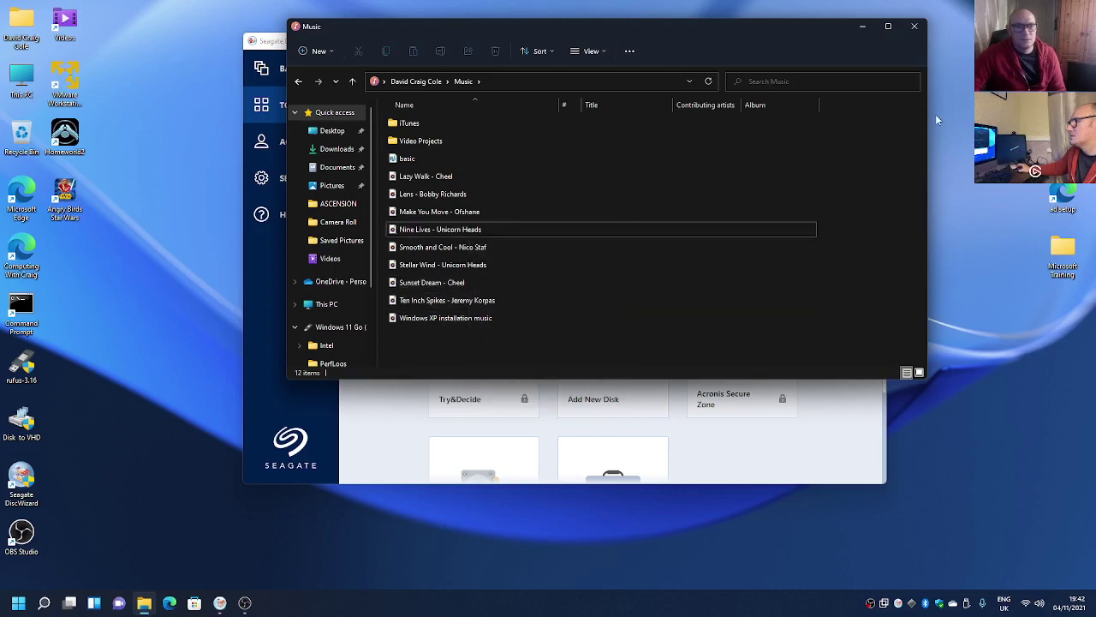
{"action": "left_click", "coordinate": [914, 28]}
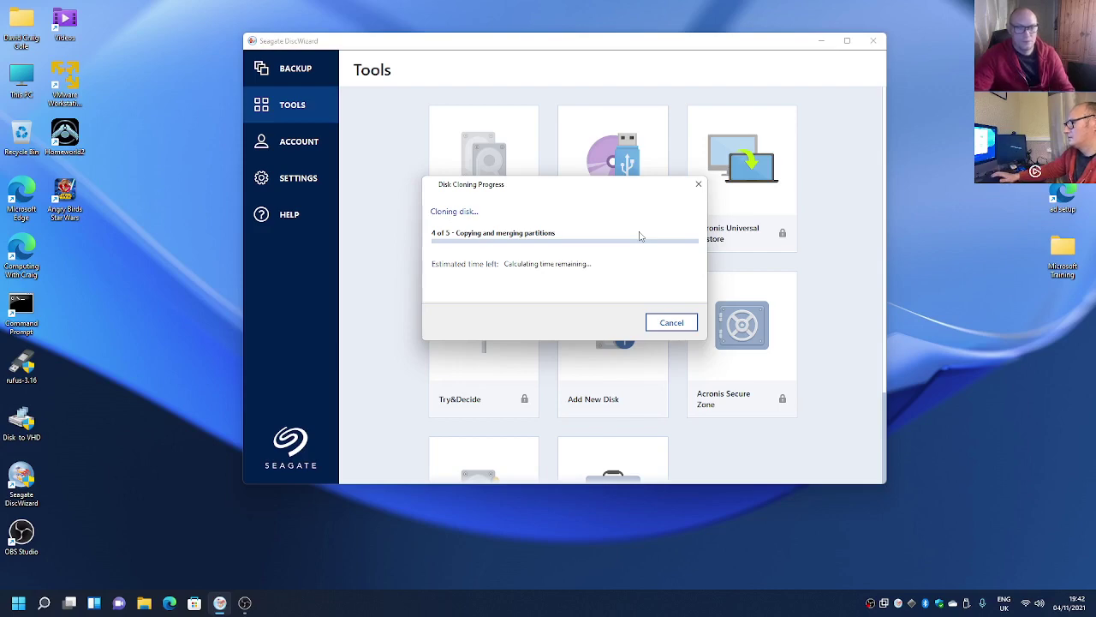
- Close the Windows 11 Go (D:) folder window, acknowledge the completed disk clone and exit Seagate DiscWizard
{"action": "left_click", "coordinate": [713, 503]}
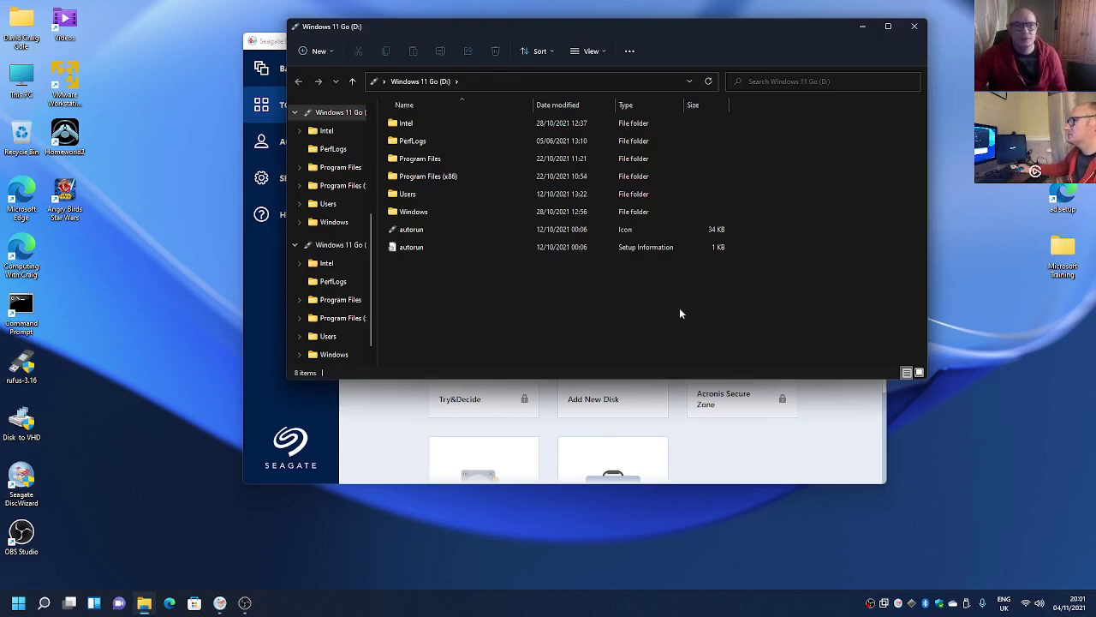
{"action": "left_click", "coordinate": [914, 26]}
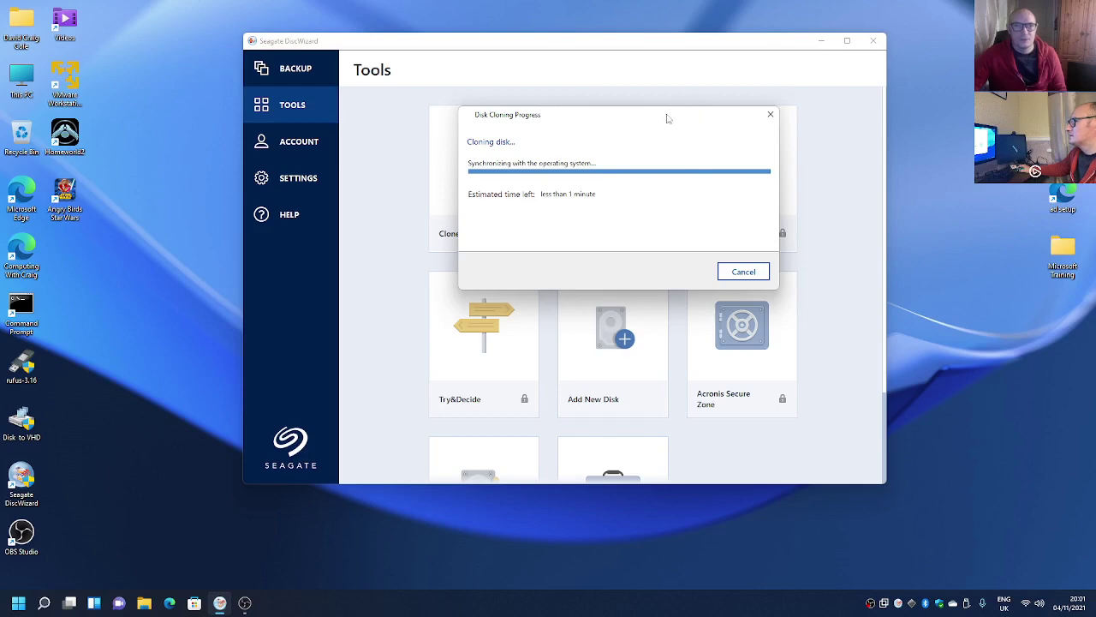
{"action": "mouse_move", "coordinate": [665, 117]}
{"action": "left_mouse_down"}
{"action": "mouse_move", "coordinate": [746, 118]}
{"action": "mouse_move", "coordinate": [673, 121]}
{"action": "left_mouse_up"}
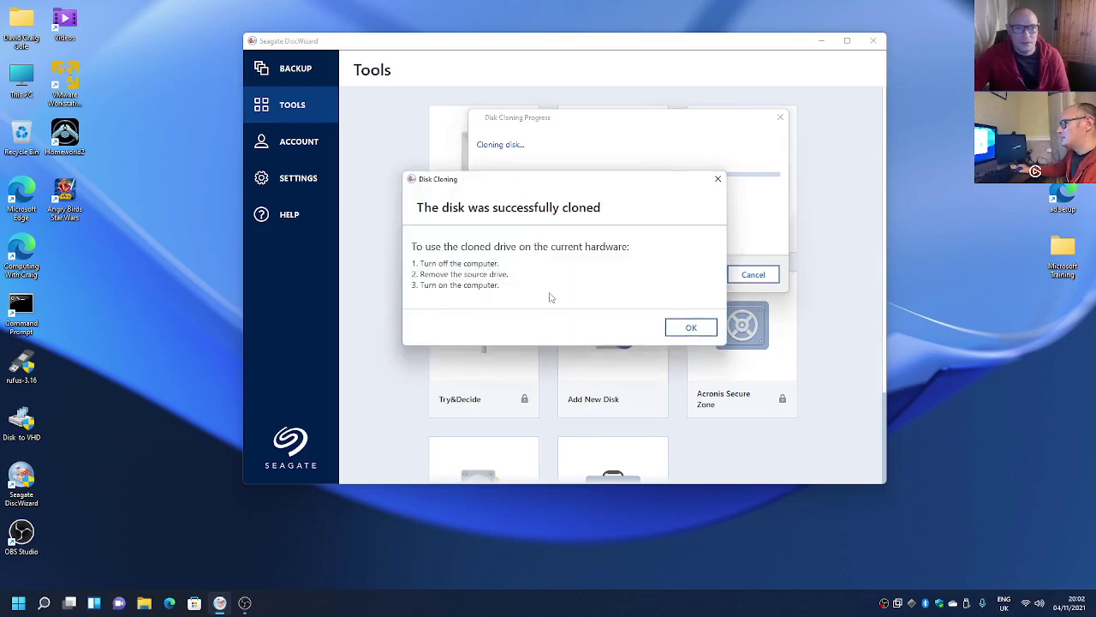
{"action": "left_click", "coordinate": [693, 330]}
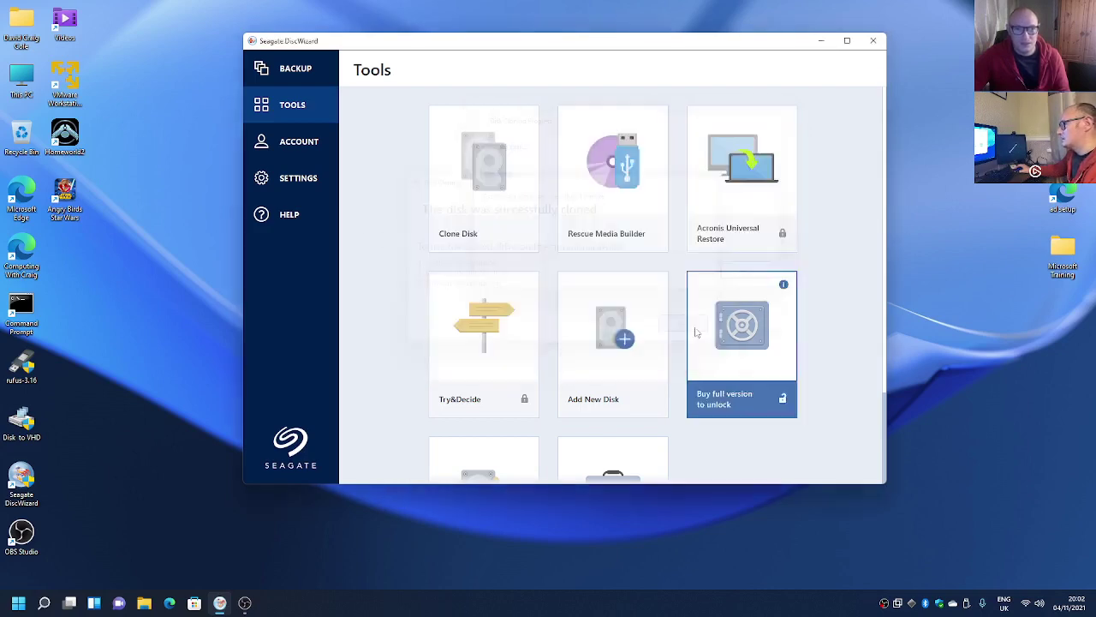
{"action": "left_click", "coordinate": [874, 41]}
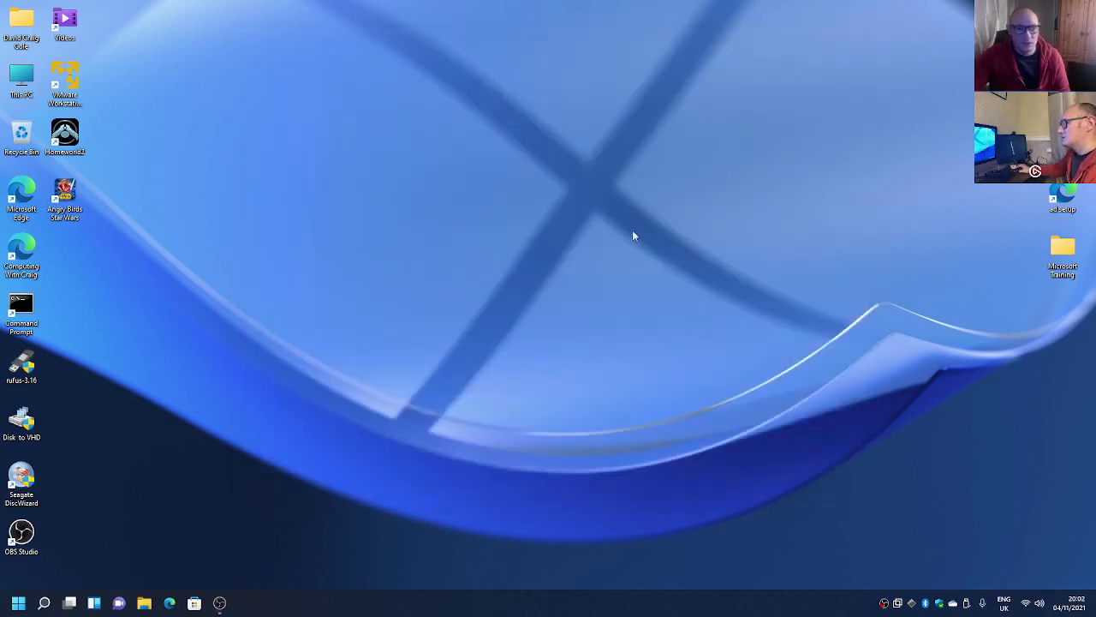
- Safely eject both External USB 3.0 drives, Windows 11 Go (E:) and (D:), and dismiss the notifications
{"action": "left_click", "coordinate": [967, 602]}
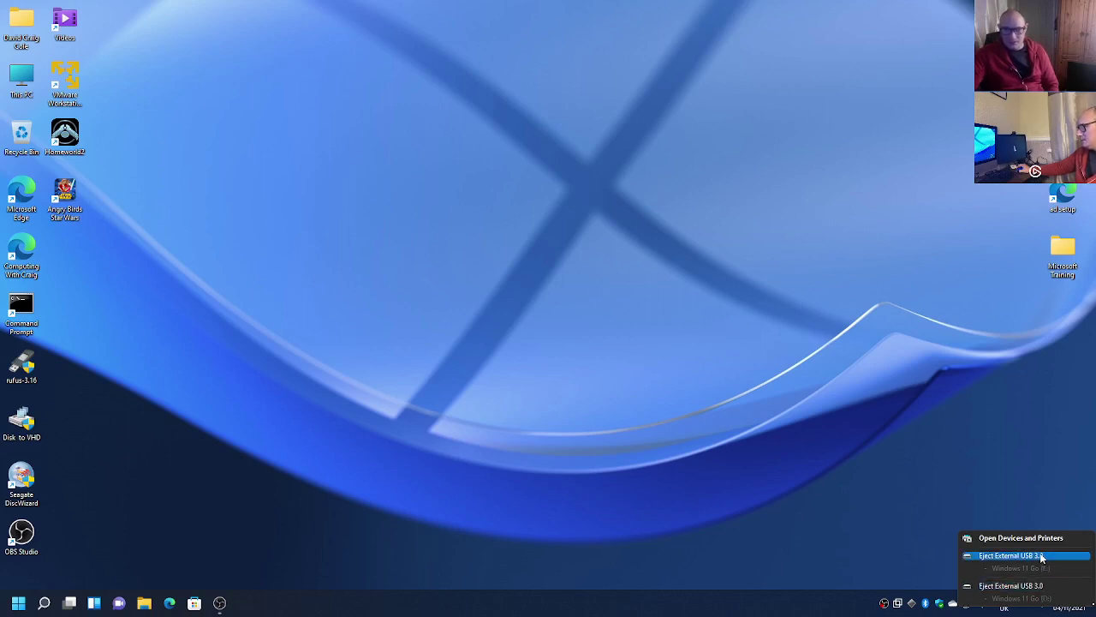
{"action": "left_click", "coordinate": [1043, 558]}
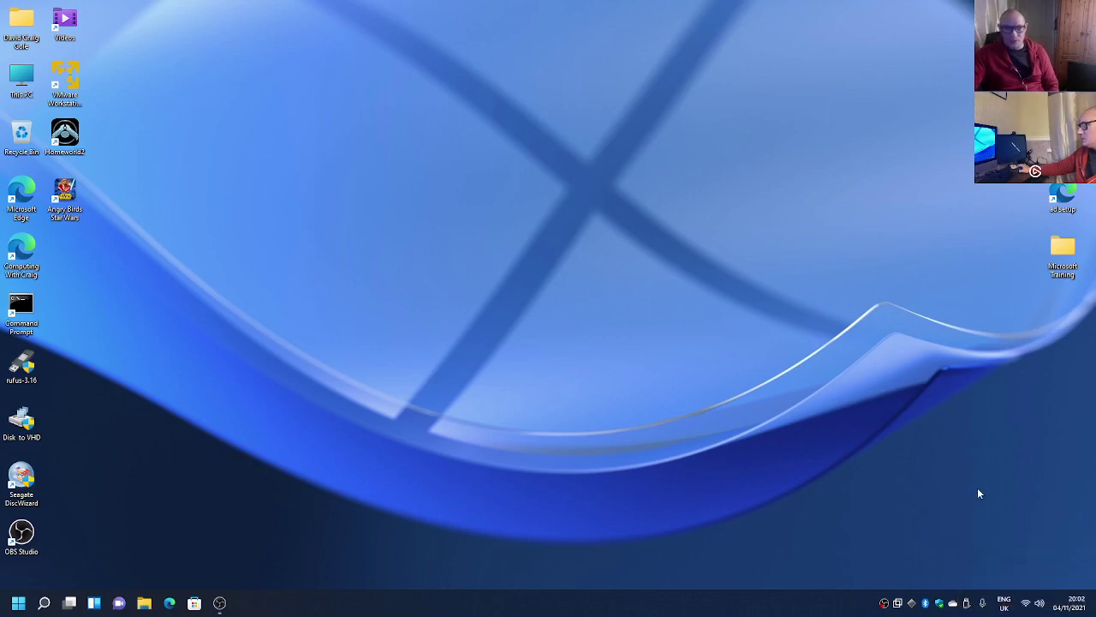
{"action": "left_click", "coordinate": [1071, 512]}
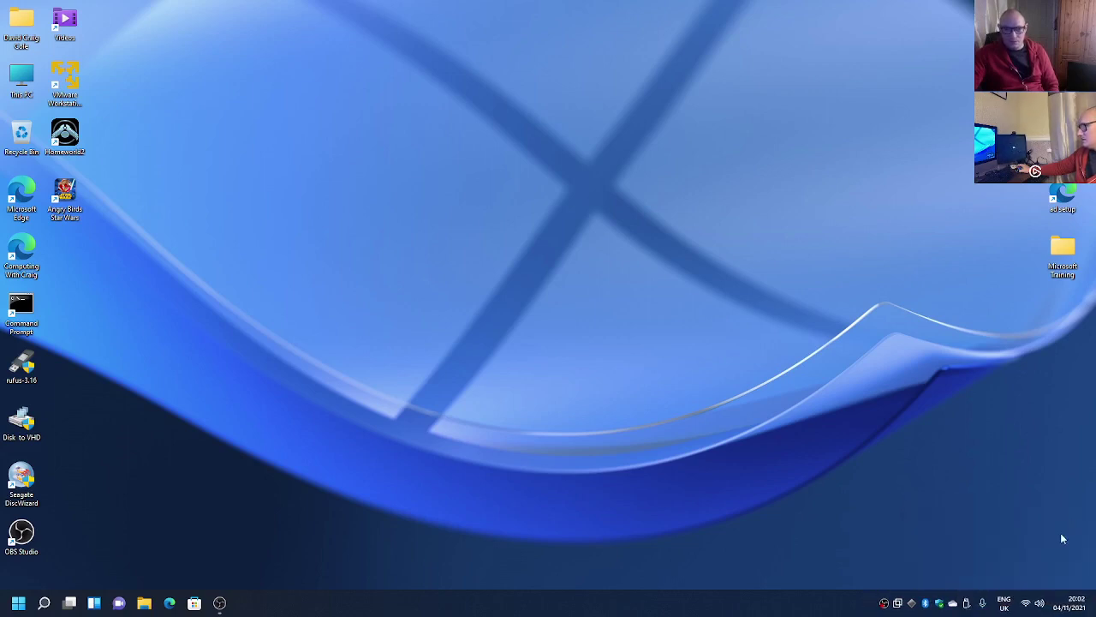
{"action": "left_click", "coordinate": [967, 604]}
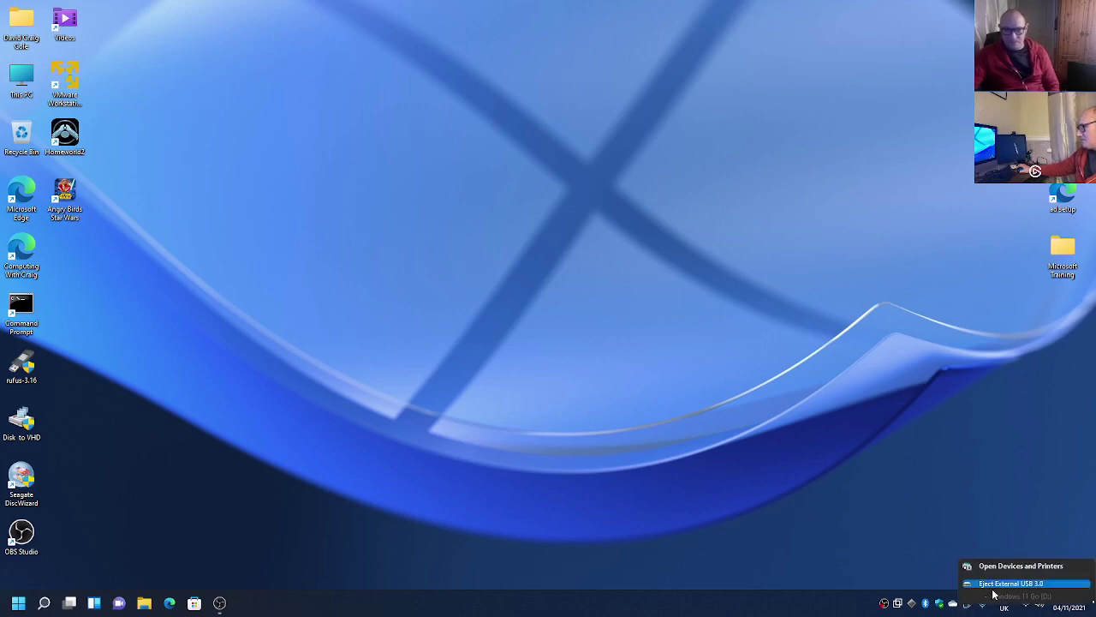
{"action": "left_click", "coordinate": [995, 587]}
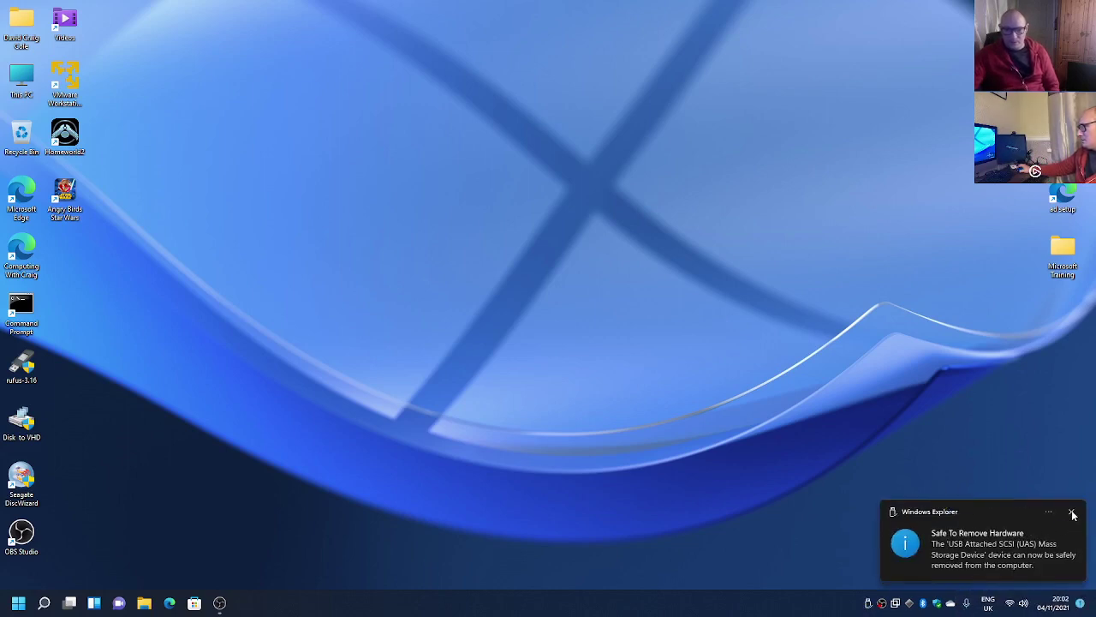
{"action": "left_click", "coordinate": [1084, 512]}
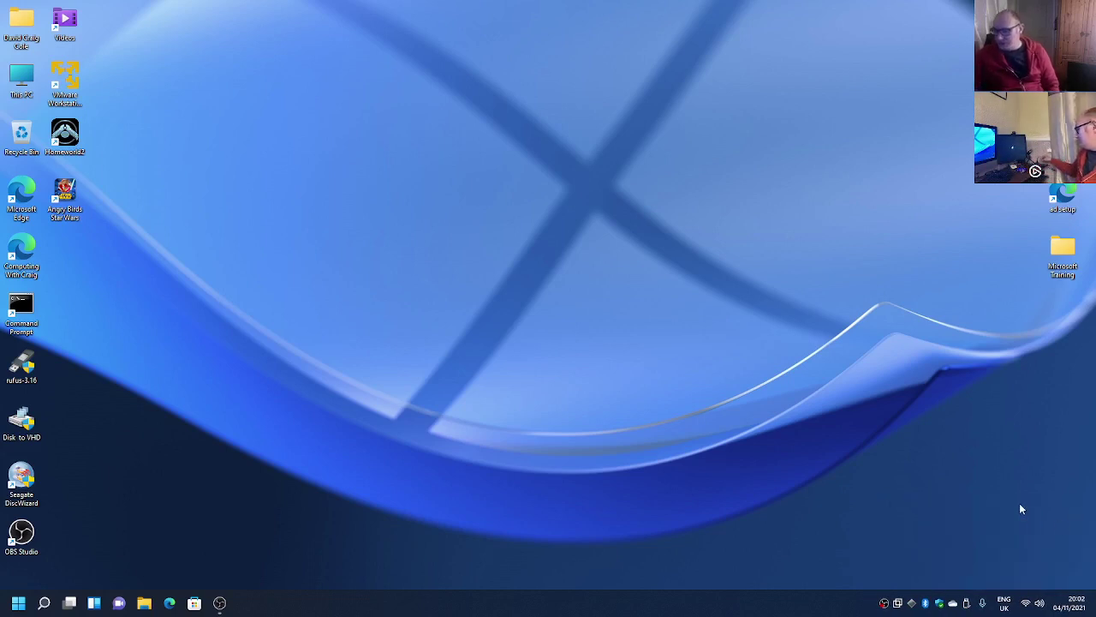